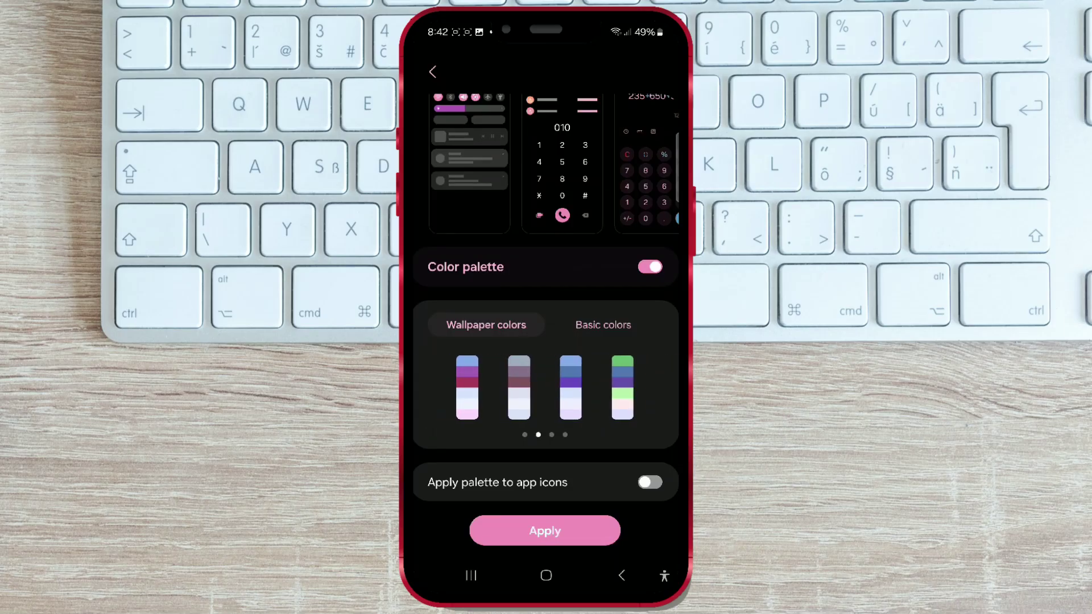
# Preview the grey-maroon, green and brown palette swatches
pyautogui.click(519, 388)
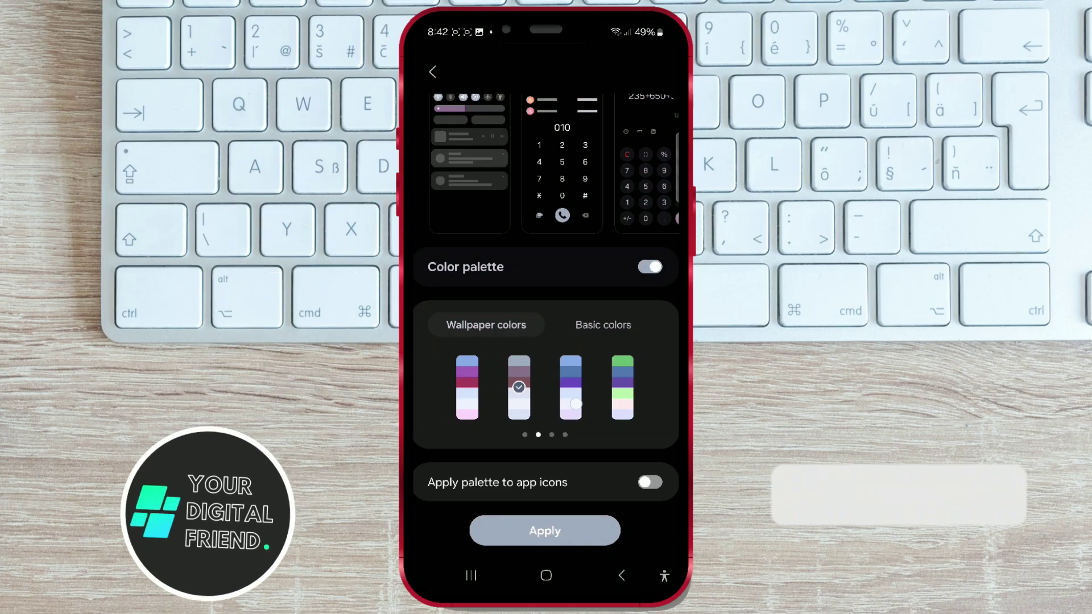
pyautogui.click(571, 388)
pyautogui.click(623, 387)
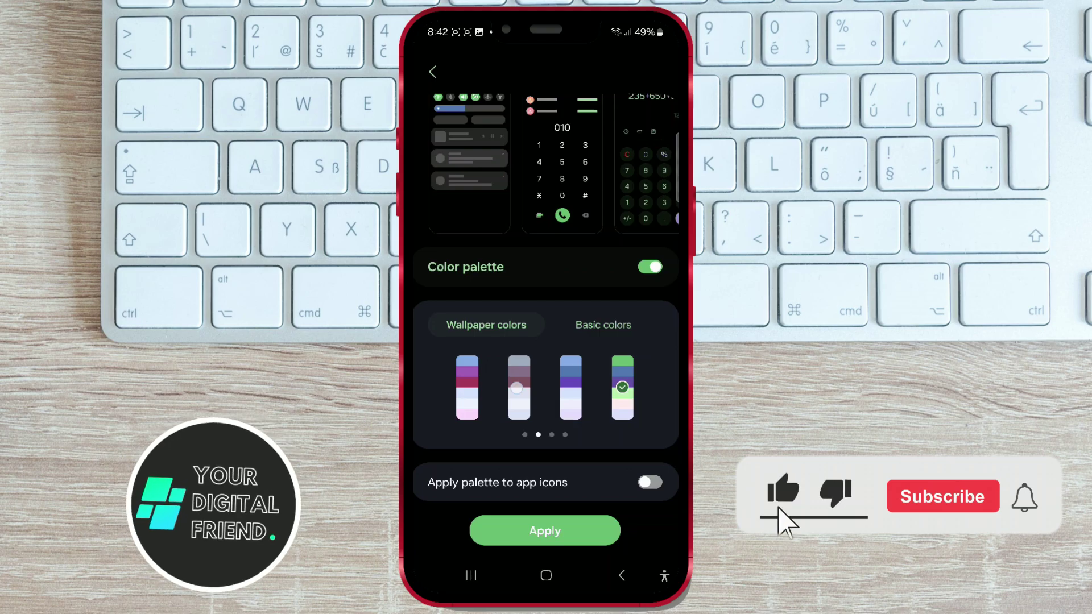
pyautogui.moveTo(632, 389); pyautogui.dragTo(495, 388)
pyautogui.click(571, 387)
pyautogui.click(519, 388)
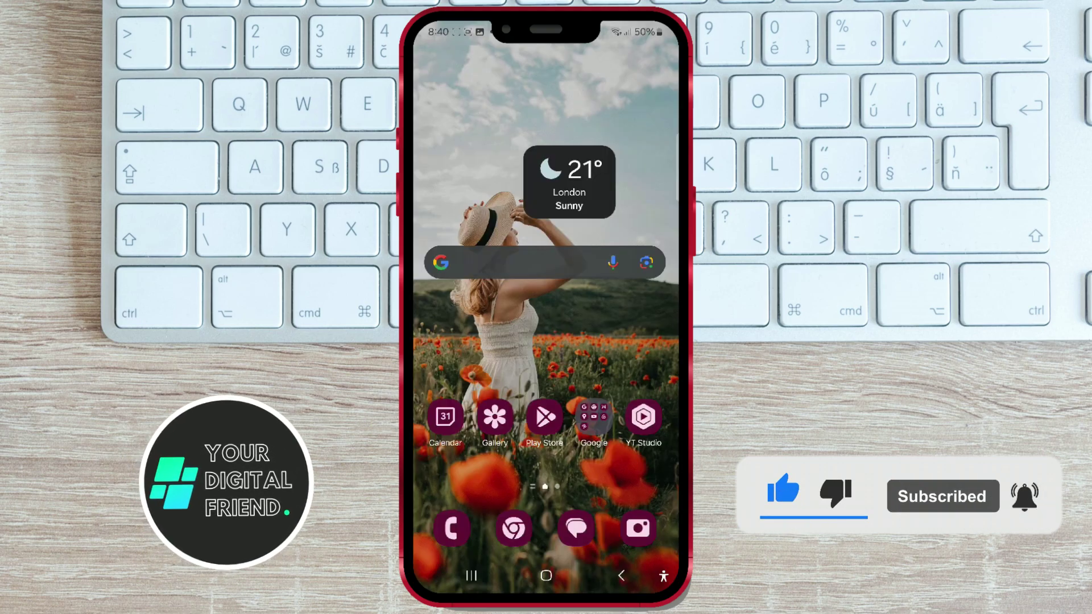
# Check both app drawer pages, then return to the home screen
pyautogui.moveTo(456, 478); pyautogui.dragTo(457, 331)
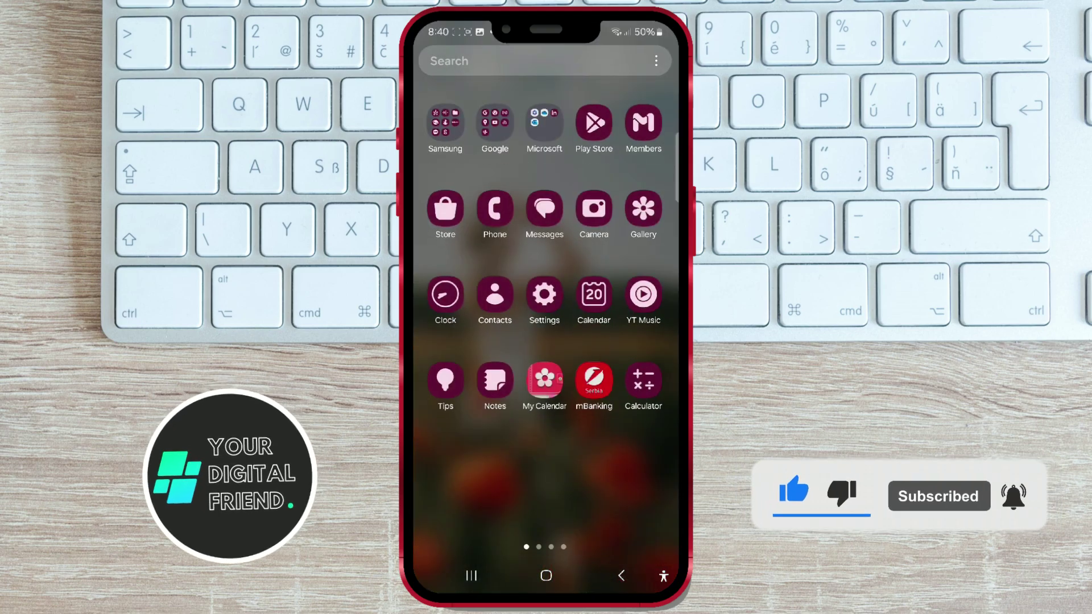
pyautogui.moveTo(632, 342)
pyautogui.mouseDown()
pyautogui.moveTo(452, 341)
pyautogui.moveTo(632, 341)
pyautogui.mouseUp()
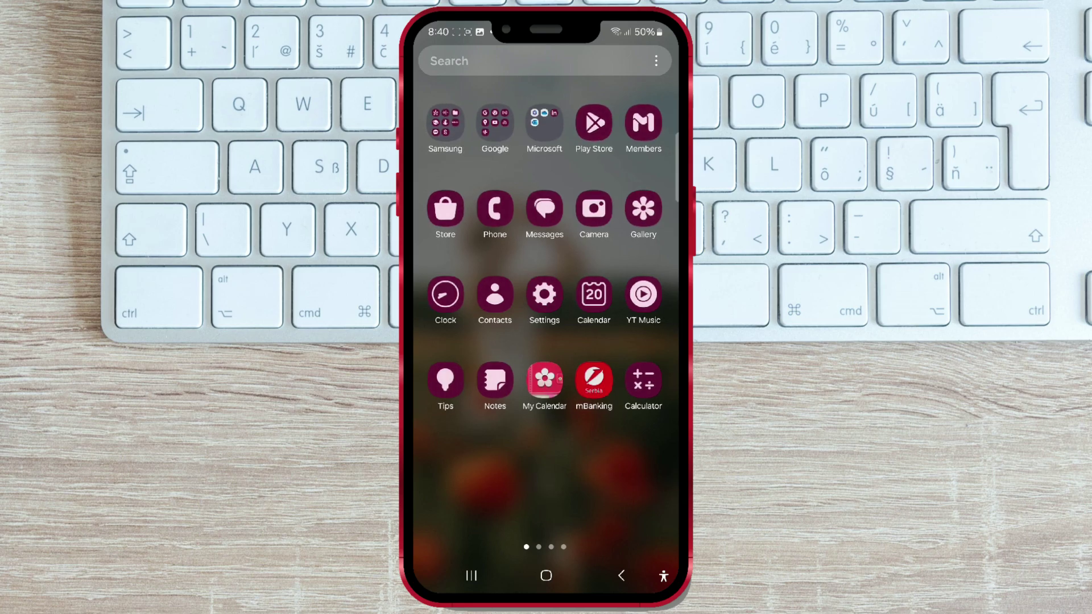
pyautogui.click(616, 580)
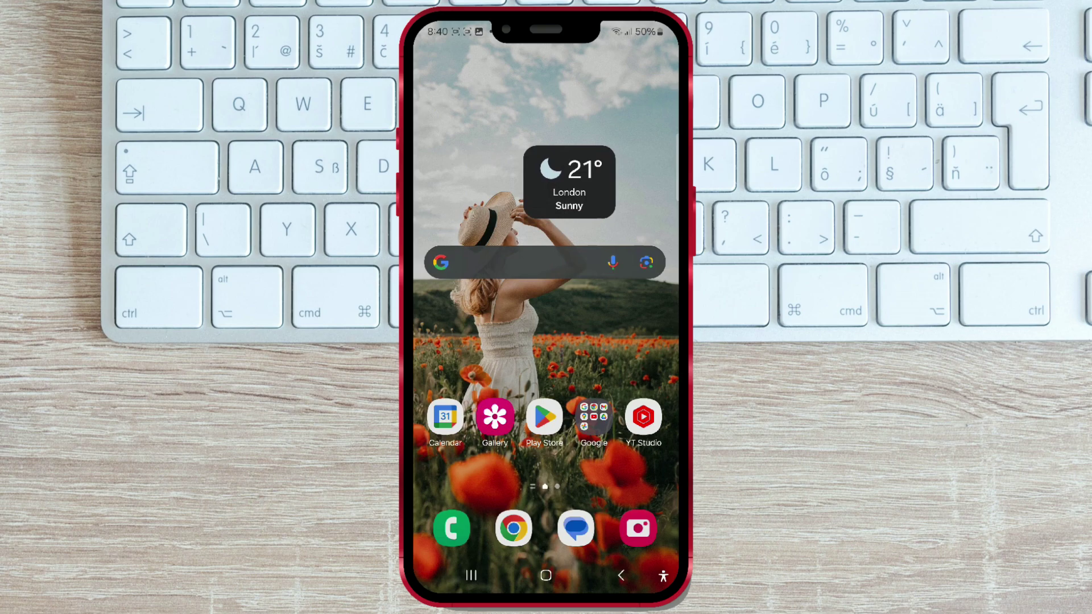
# Open Wallpaper and style from the home screen's long-press edit menu
pyautogui.click(552, 327)
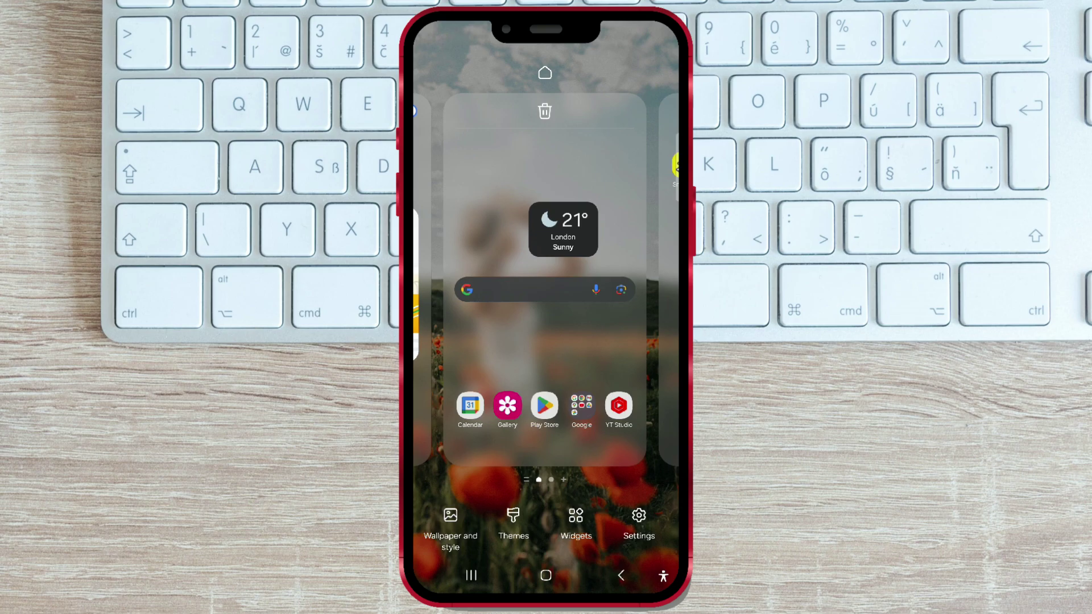
pyautogui.click(450, 516)
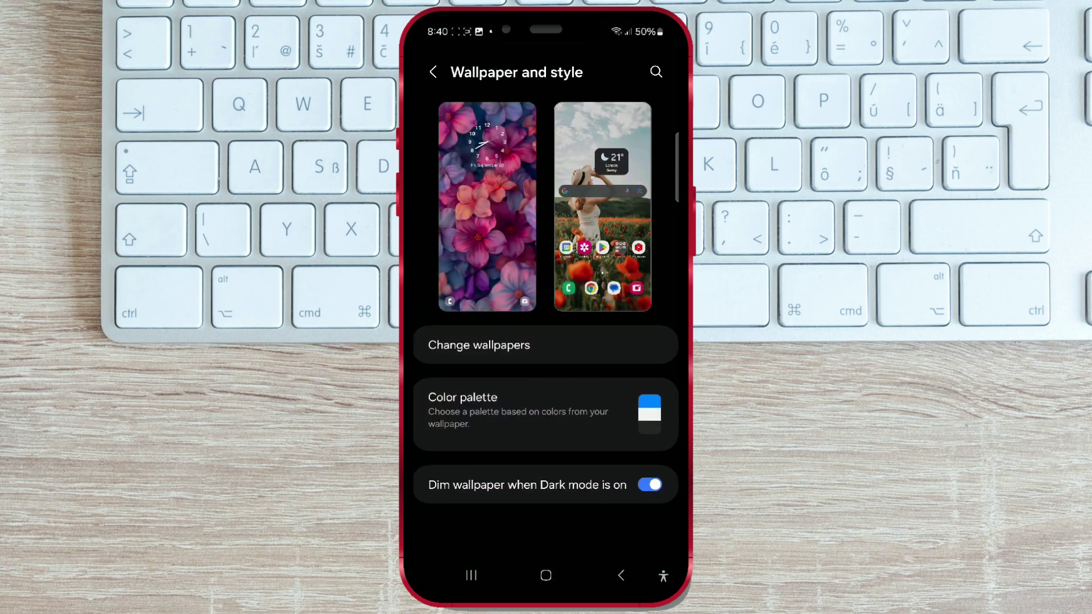
# Open Color palette from the Wallpaper and style screen
pyautogui.click(478, 406)
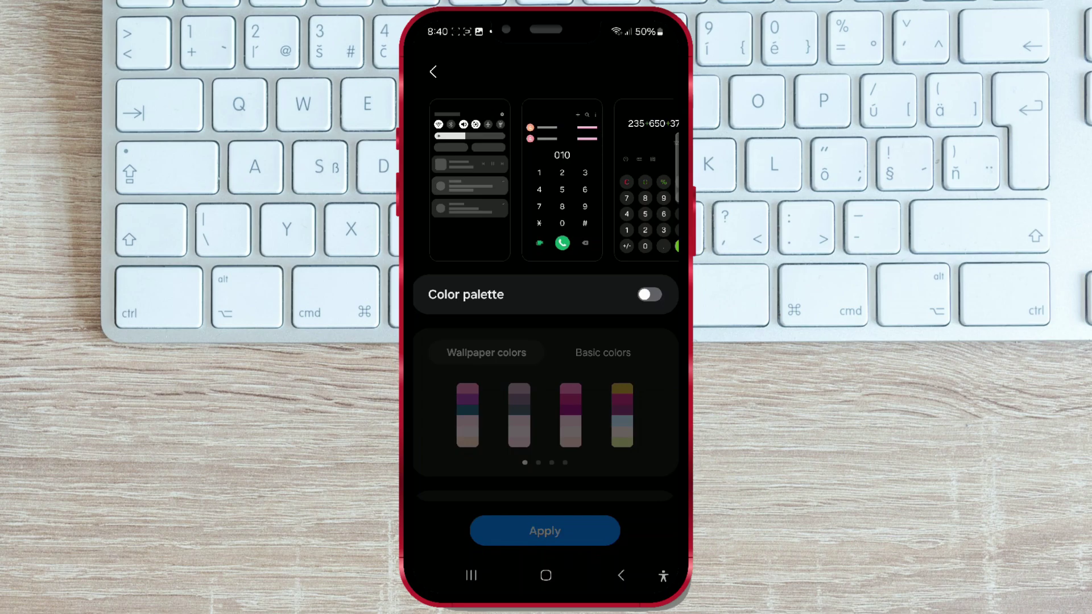
# Switch on Color palette and preview the first green, brown and blue palettes
pyautogui.click(649, 294)
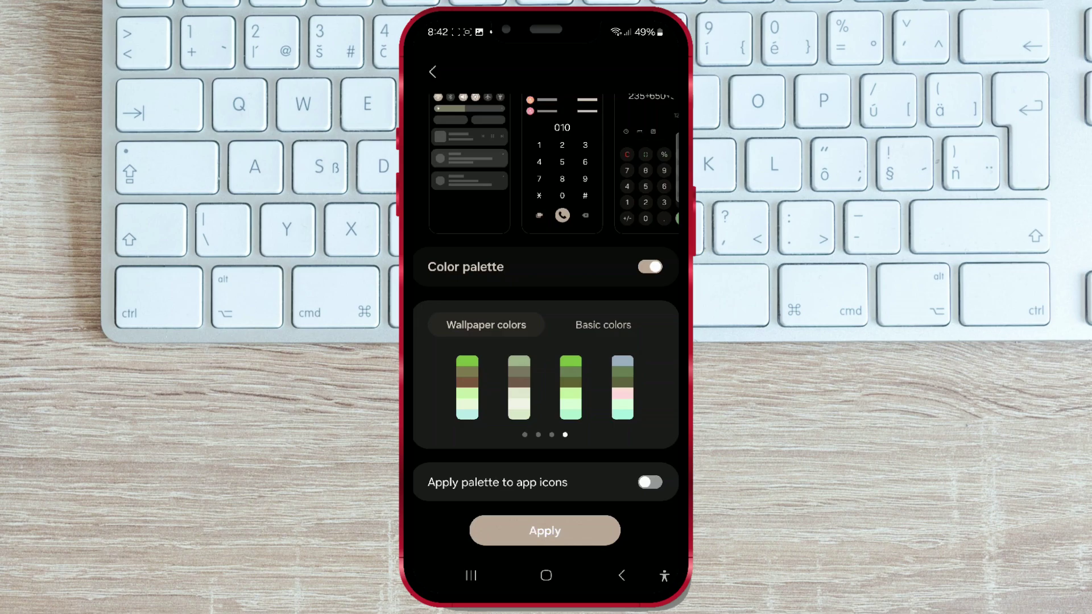
pyautogui.click(467, 388)
pyautogui.moveTo(462, 409); pyautogui.dragTo(547, 408)
pyautogui.click(466, 387)
pyautogui.moveTo(480, 409); pyautogui.dragTo(563, 408)
pyautogui.click(467, 388)
# Compare the three pink palettes against other pages, settling on a pink palette
pyautogui.moveTo(480, 409); pyautogui.dragTo(563, 409)
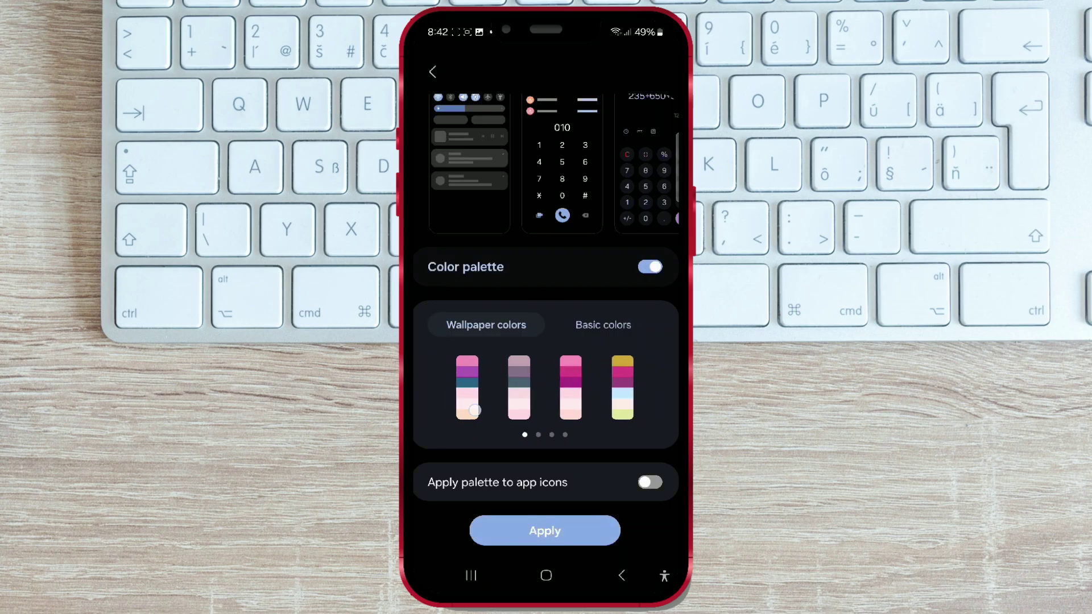
pyautogui.click(467, 387)
pyautogui.click(519, 388)
pyautogui.click(570, 388)
pyautogui.moveTo(607, 377); pyautogui.dragTo(478, 384)
pyautogui.click(570, 388)
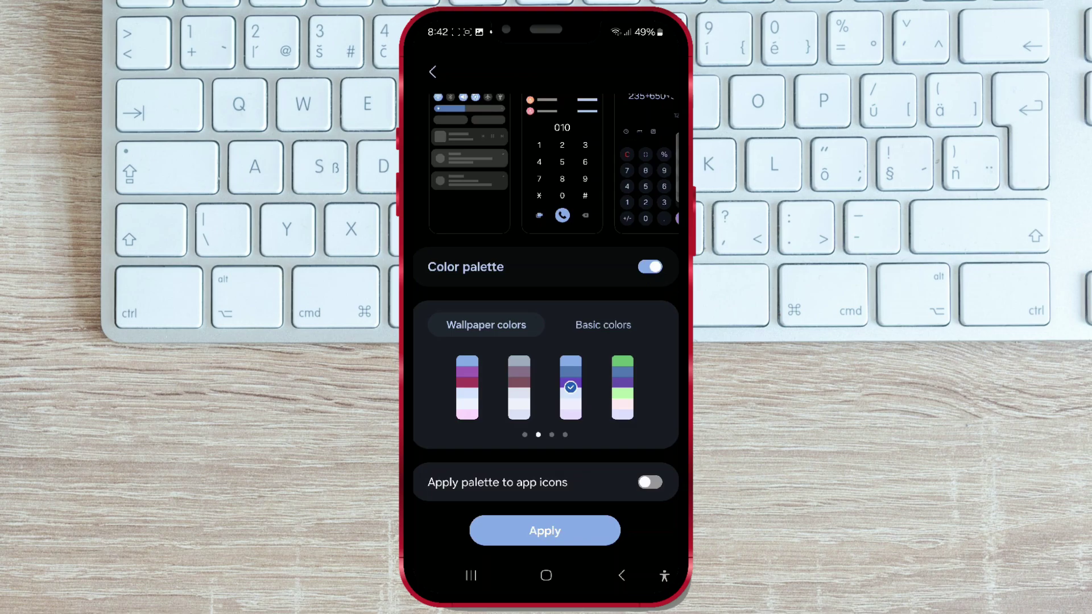
pyautogui.moveTo(621, 385); pyautogui.dragTo(478, 385)
pyautogui.click(623, 388)
pyautogui.click(570, 387)
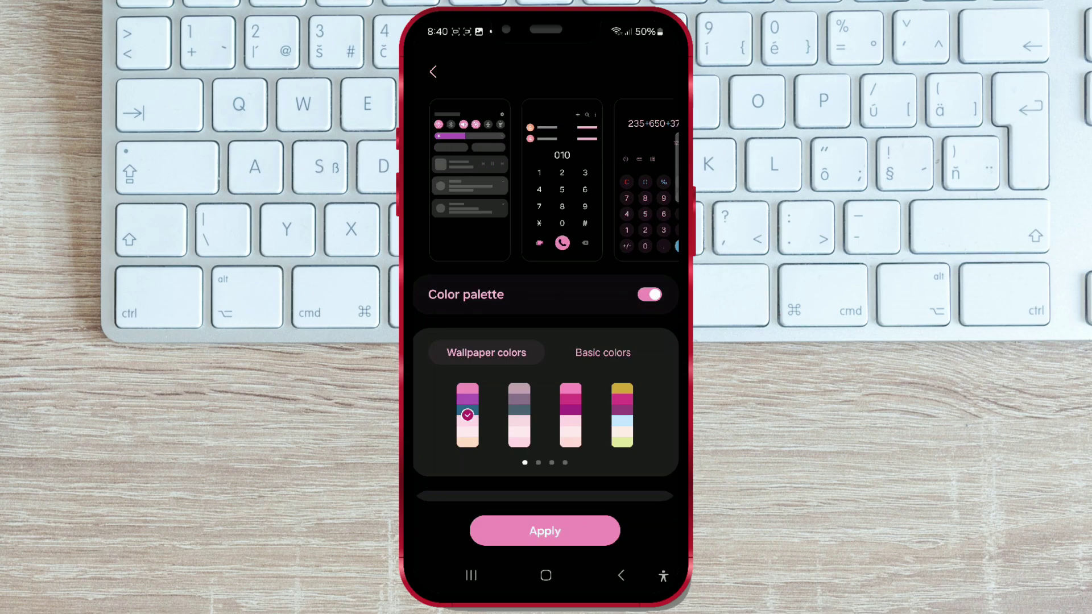
pyautogui.moveTo(446, 457); pyautogui.dragTo(446, 426)
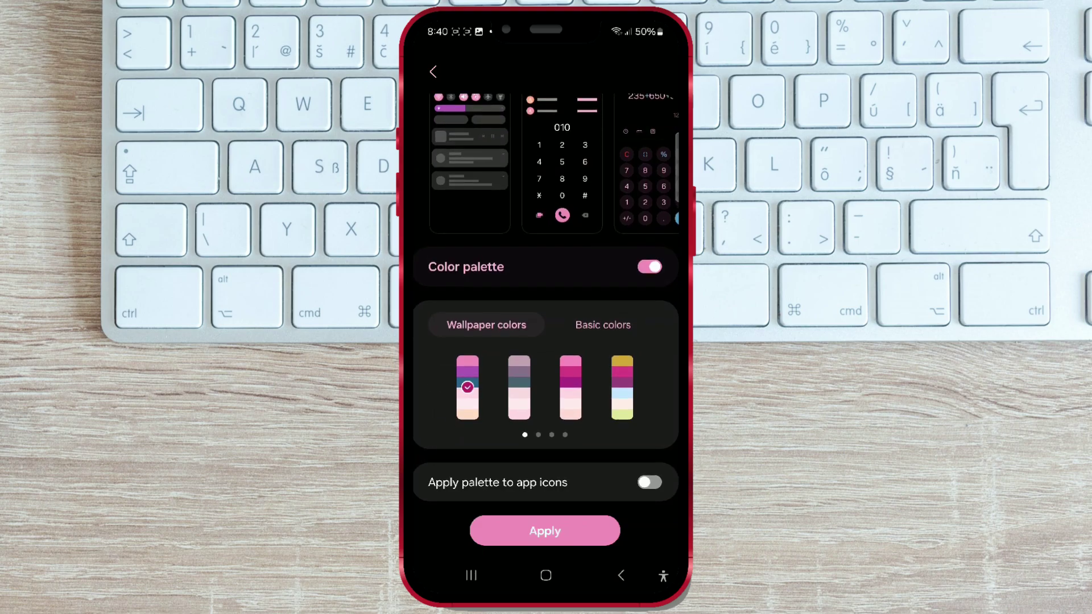
# Turn on Apply palette to app icons and apply the pink palette
pyautogui.click(650, 482)
pyautogui.click(574, 535)
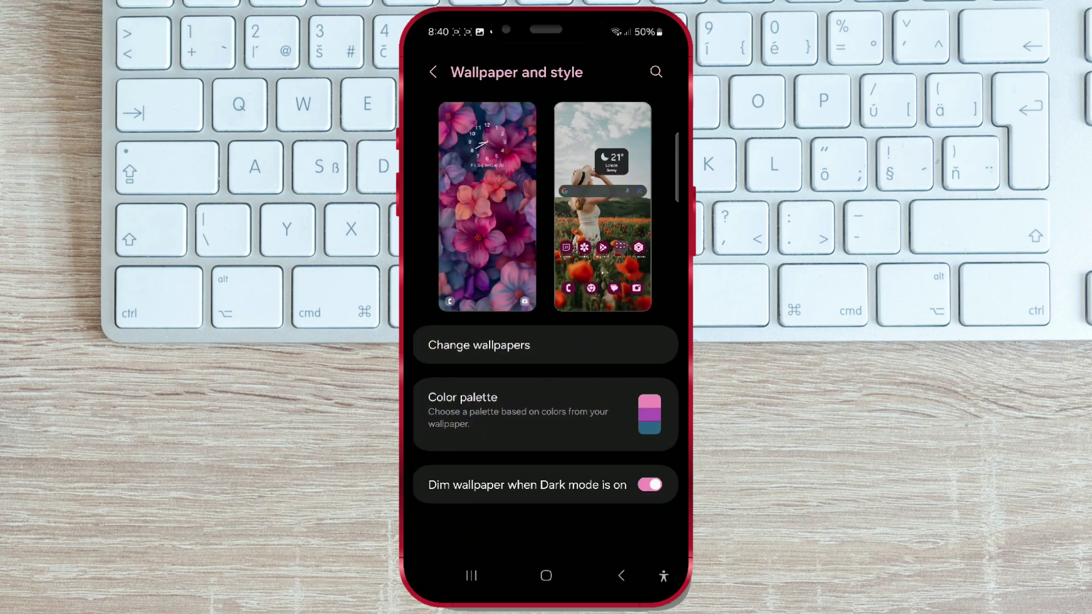
# Go Home and view both app drawer pages with maroon-tinted icons
pyautogui.click(546, 576)
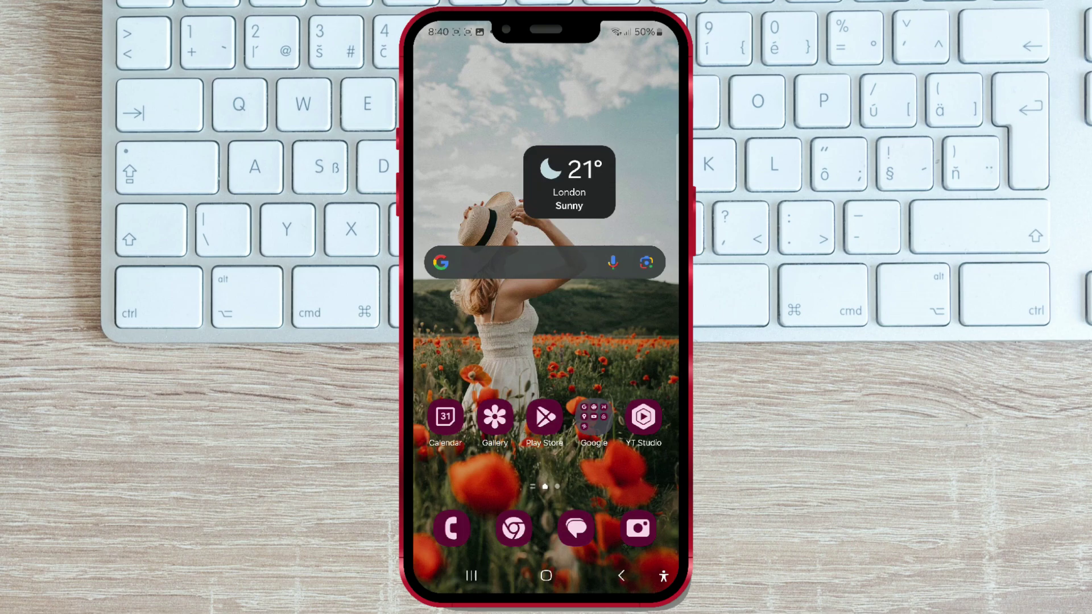
pyautogui.moveTo(547, 478); pyautogui.dragTo(546, 256)
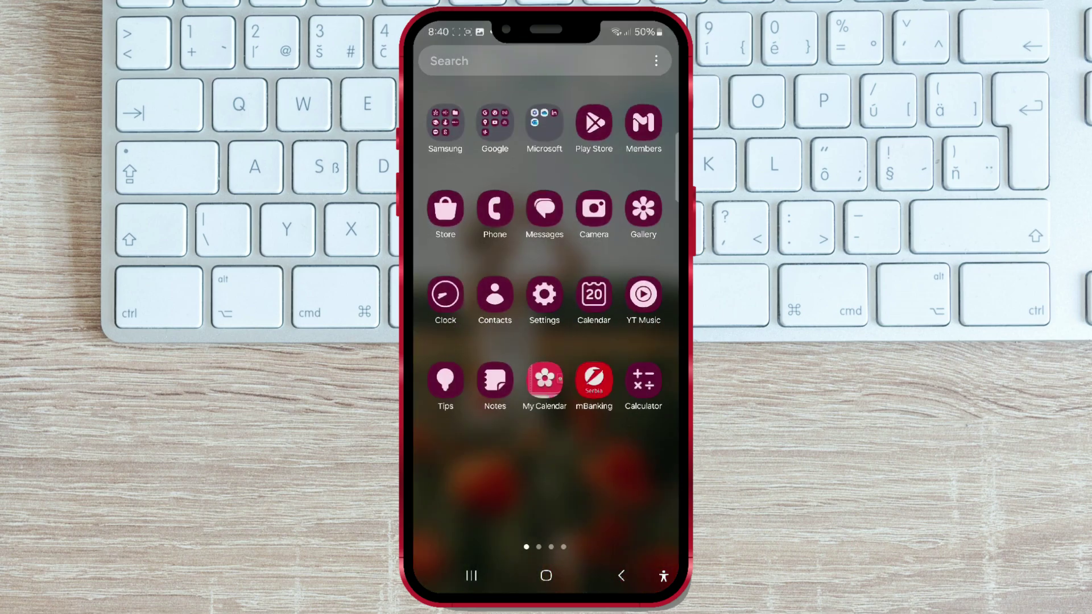
pyautogui.moveTo(631, 444); pyautogui.dragTo(462, 444)
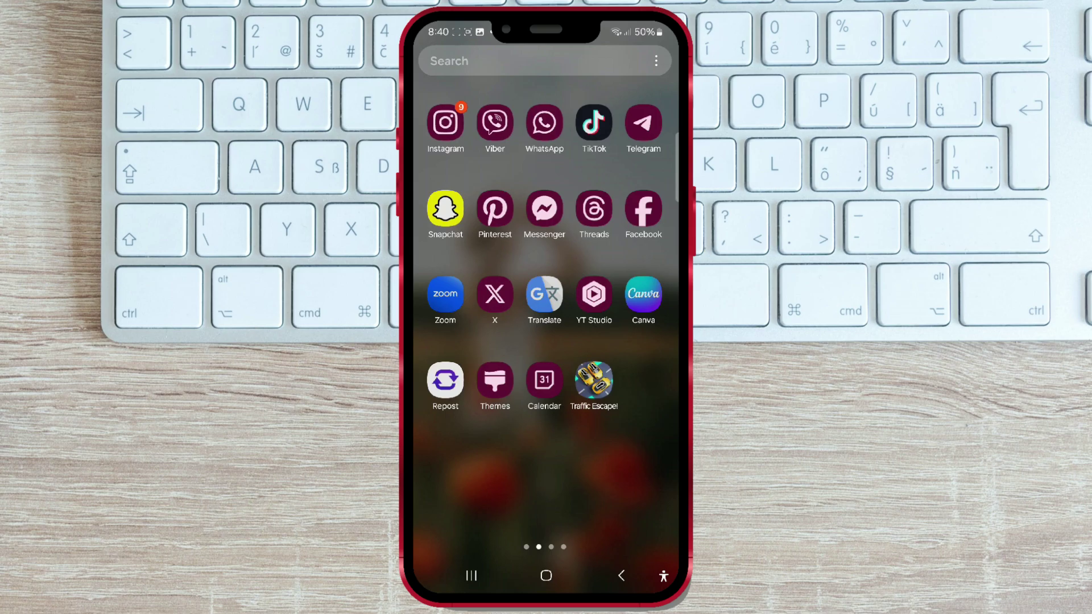
pyautogui.moveTo(461, 256); pyautogui.dragTo(631, 256)
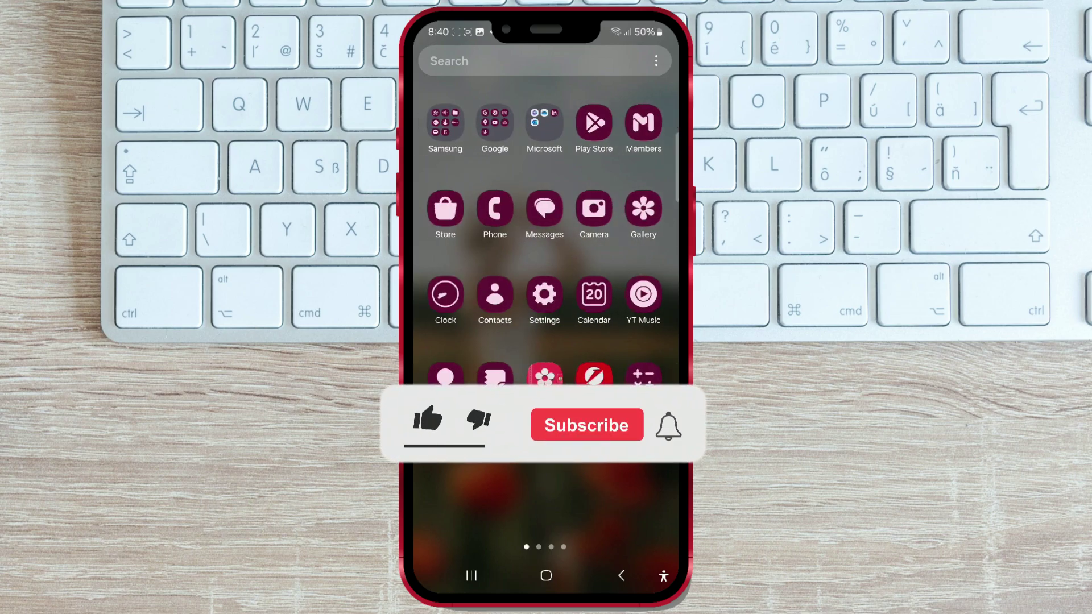
# Return home and reopen Wallpaper and style via the long-press menu
pyautogui.click(614, 583)
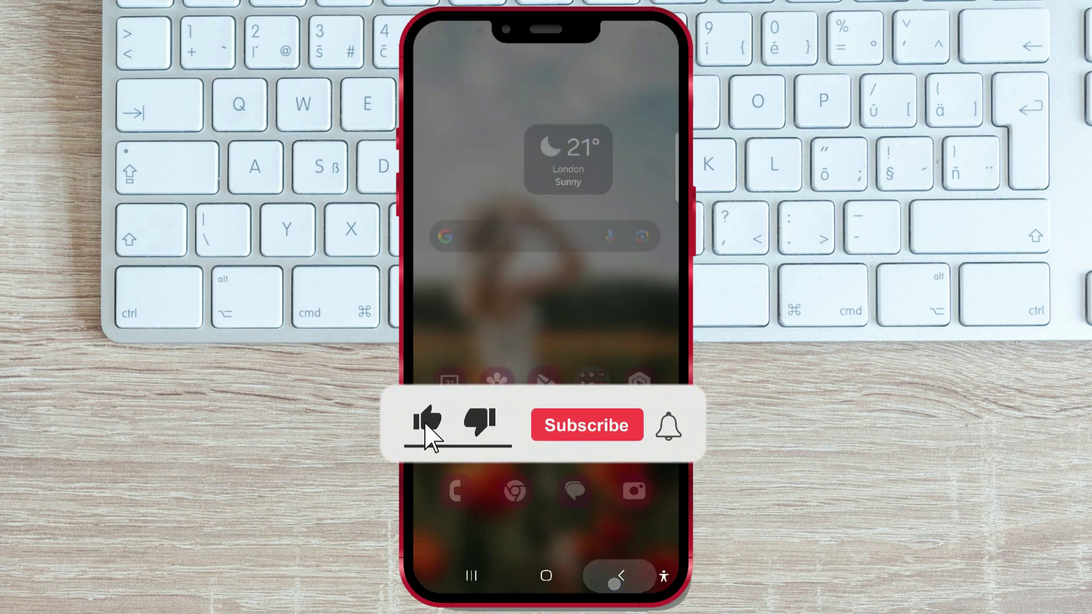
pyautogui.click(587, 329)
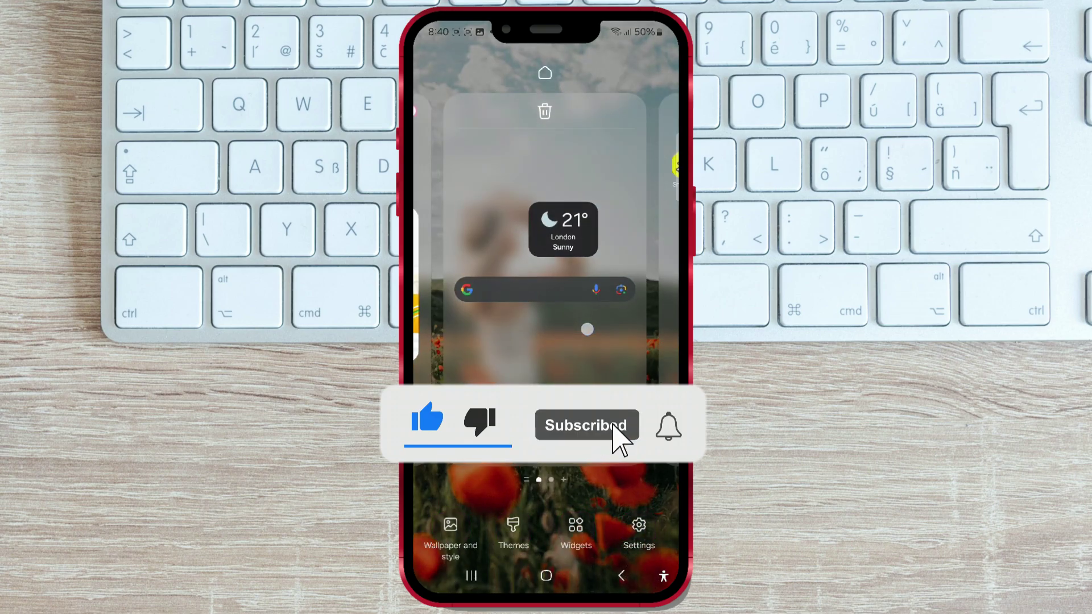
pyautogui.click(451, 529)
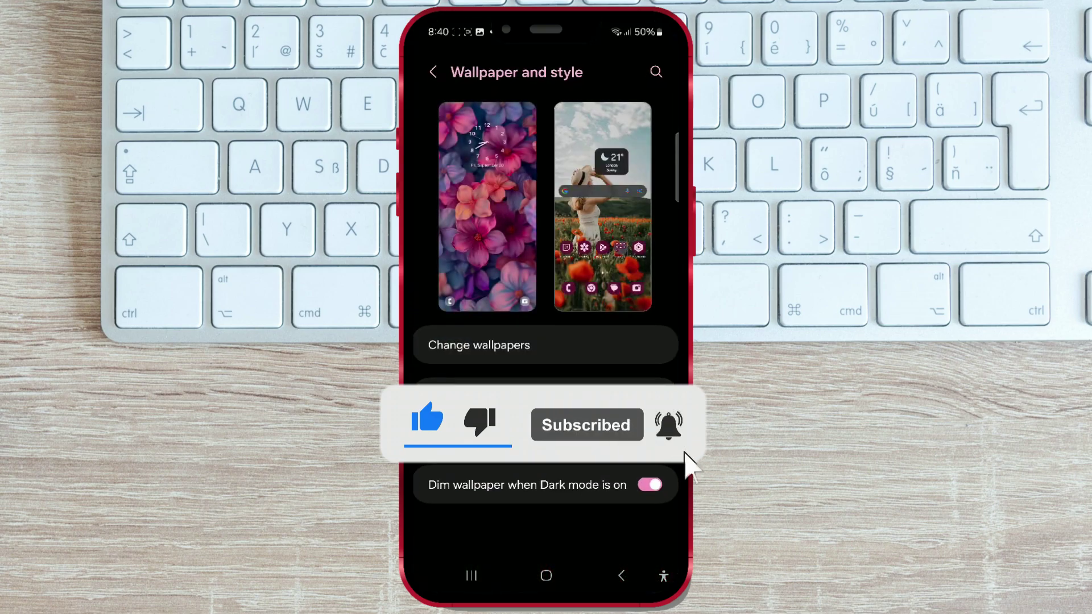